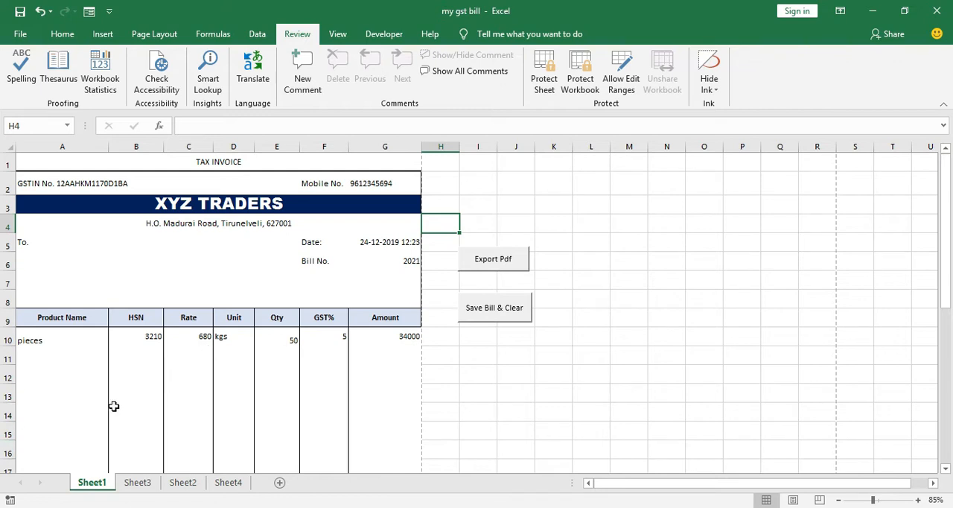
pyautogui.scroll(-2, 113, 406)
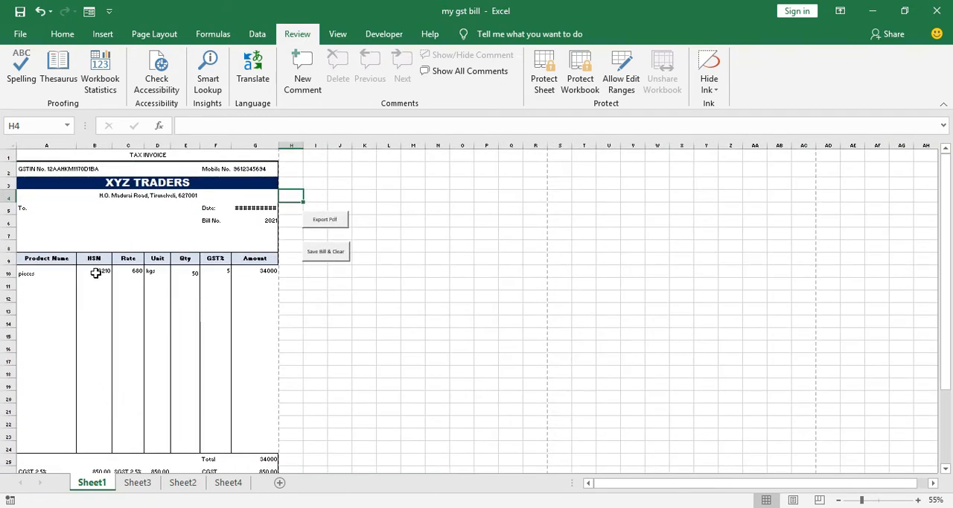
pyautogui.scroll(1, 96, 272)
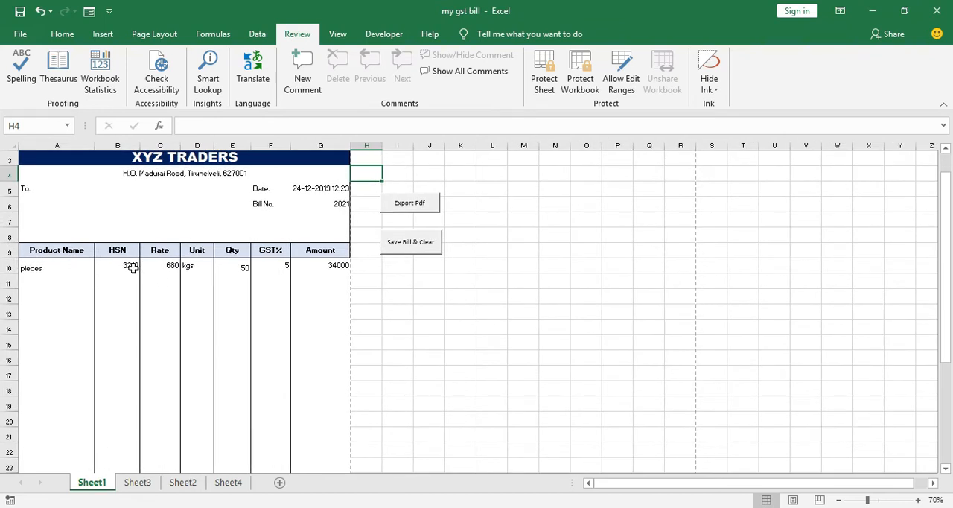
pyautogui.click(131, 268)
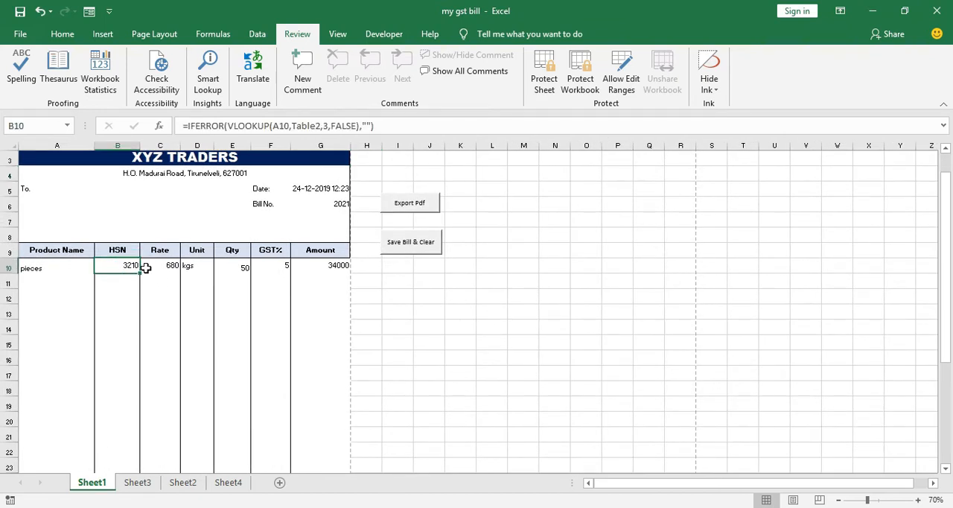
pyautogui.write('k')
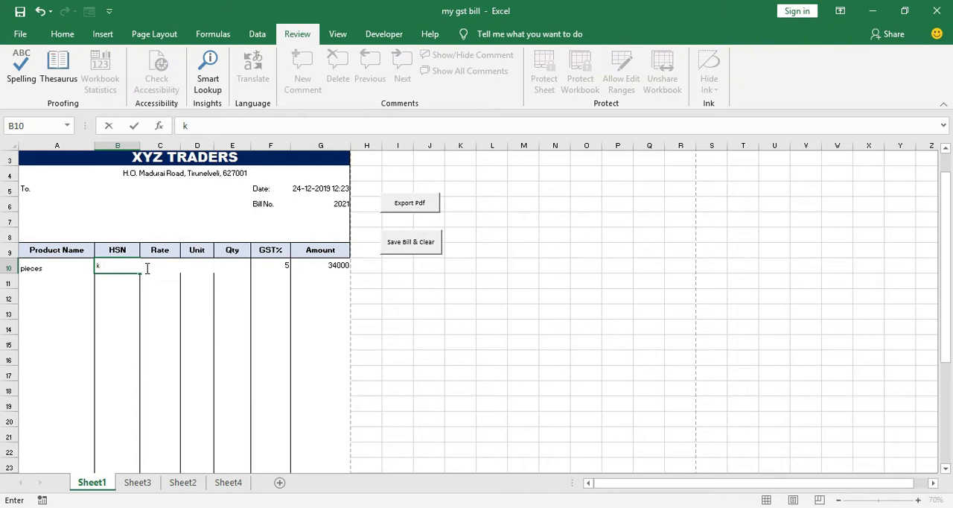
pyautogui.press('Escape')
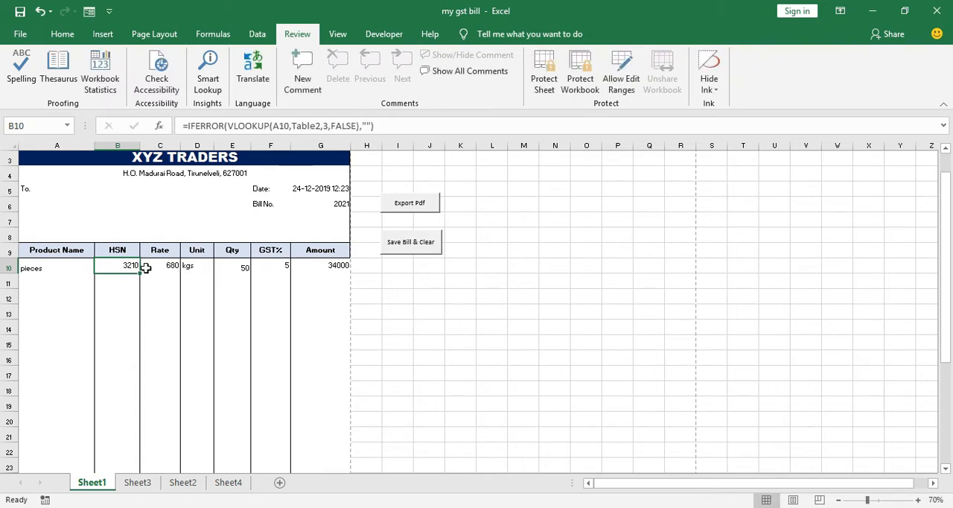
pyautogui.click(485, 352)
pyautogui.click(532, 261)
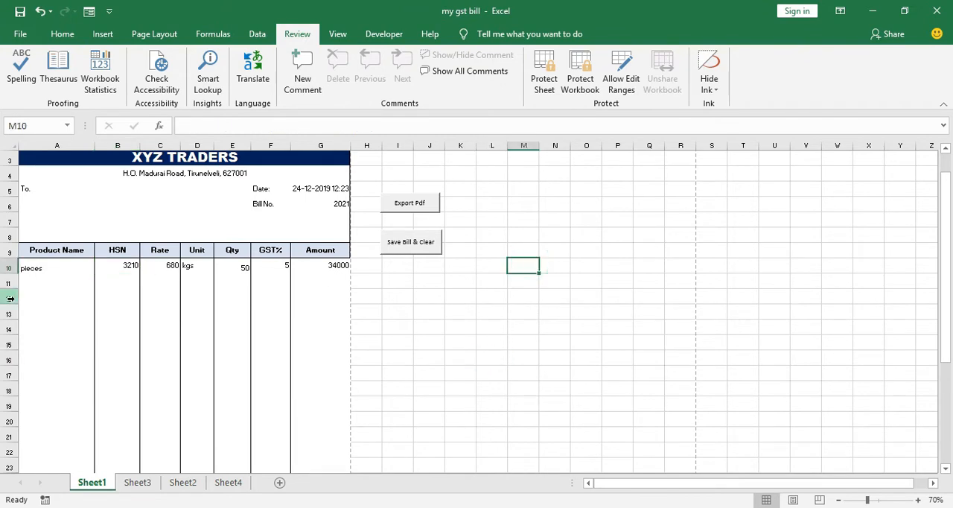
# Examine the invoice's input cells, the customer drop-down list in A6 and the HSN lookup formula in B10
pyautogui.click(43, 277)
pyautogui.click(55, 265)
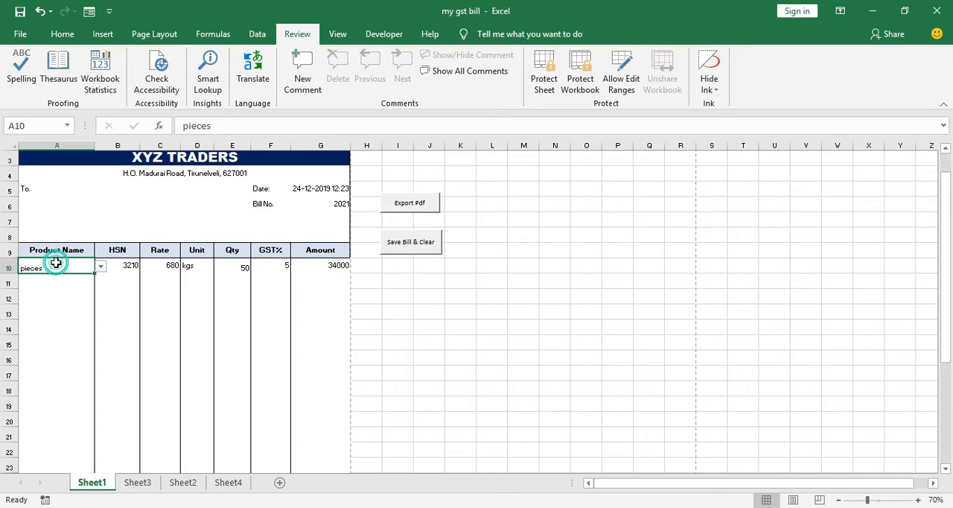
pyautogui.click(72, 201)
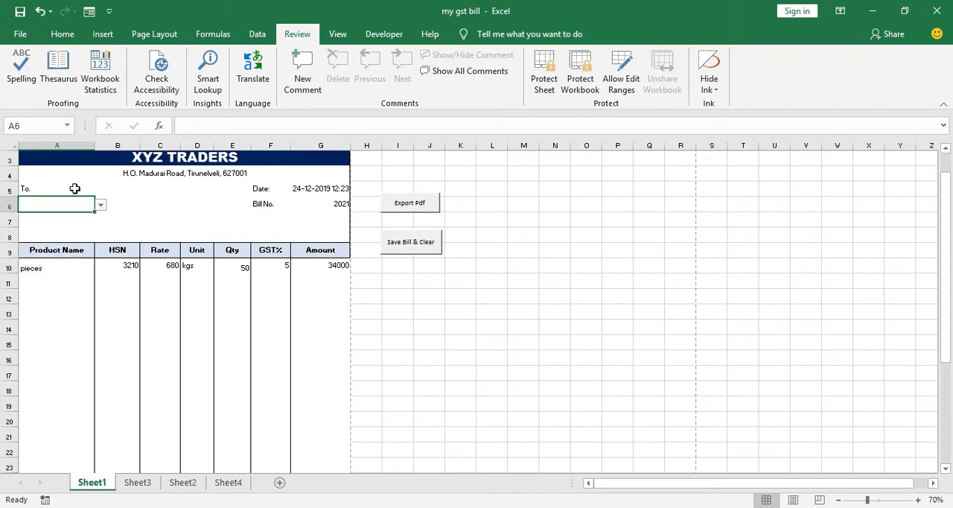
pyautogui.click(68, 192)
pyautogui.click(59, 205)
pyautogui.click(101, 206)
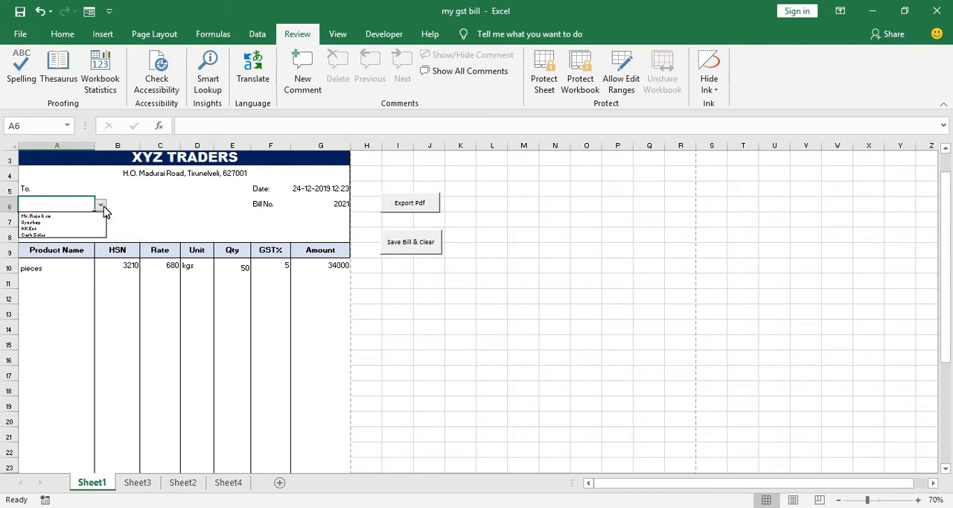
pyautogui.click(102, 208)
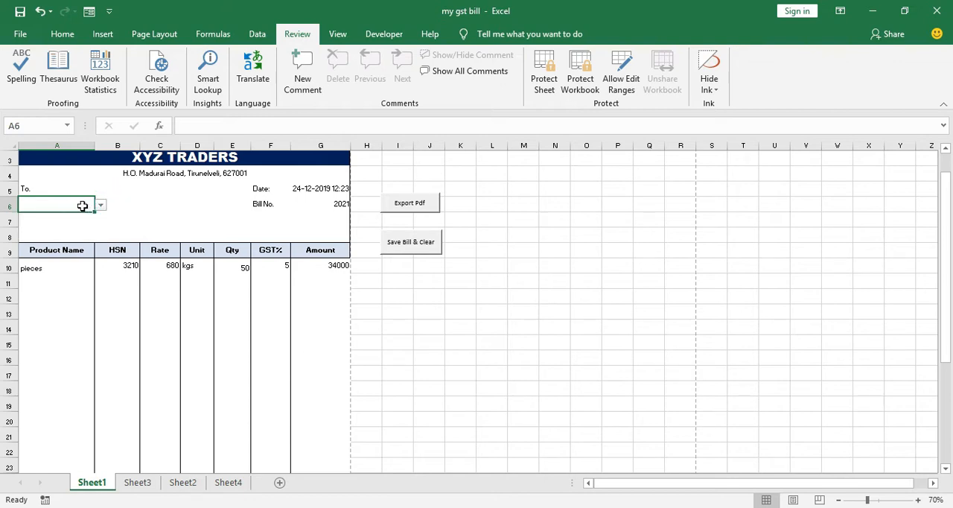
pyautogui.click(55, 279)
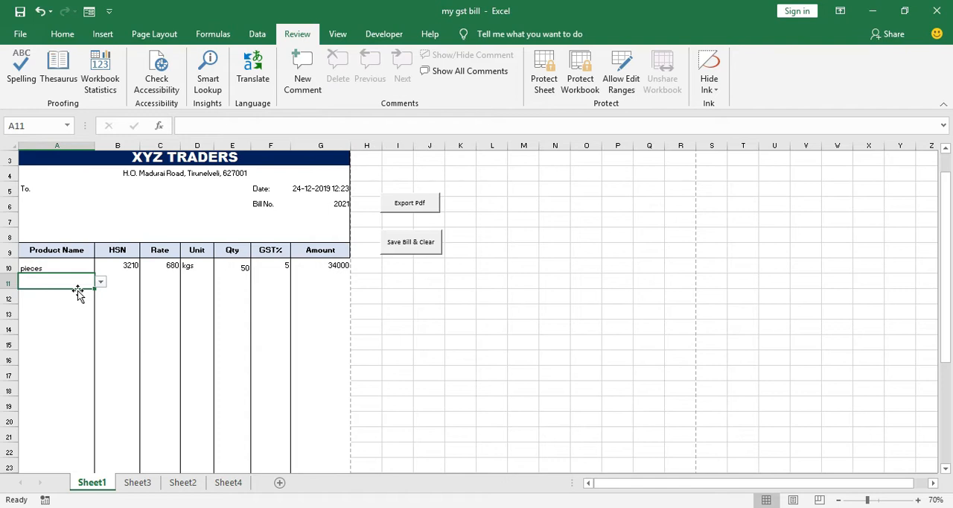
pyautogui.click(127, 279)
pyautogui.click(119, 265)
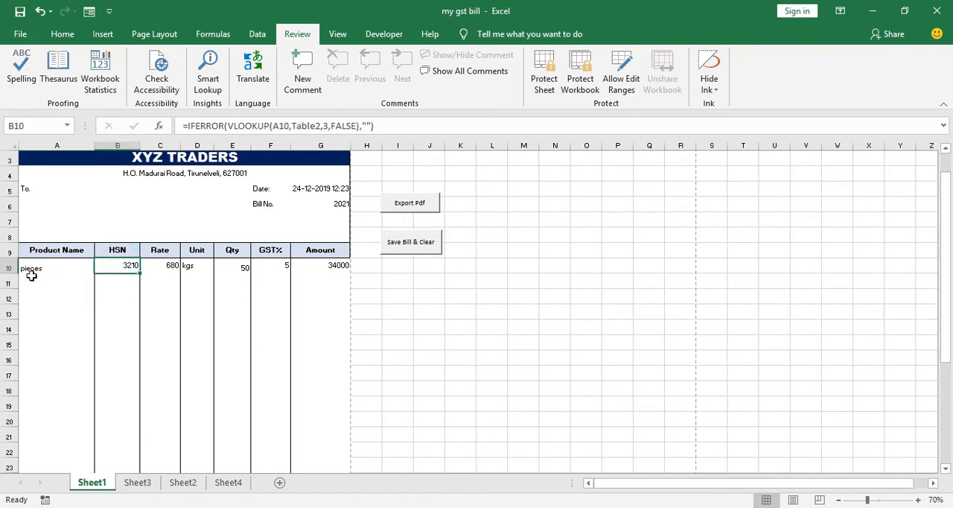
# Turn off the Locked protection setting for the Product Name cells A10:A24
pyautogui.click(42, 267)
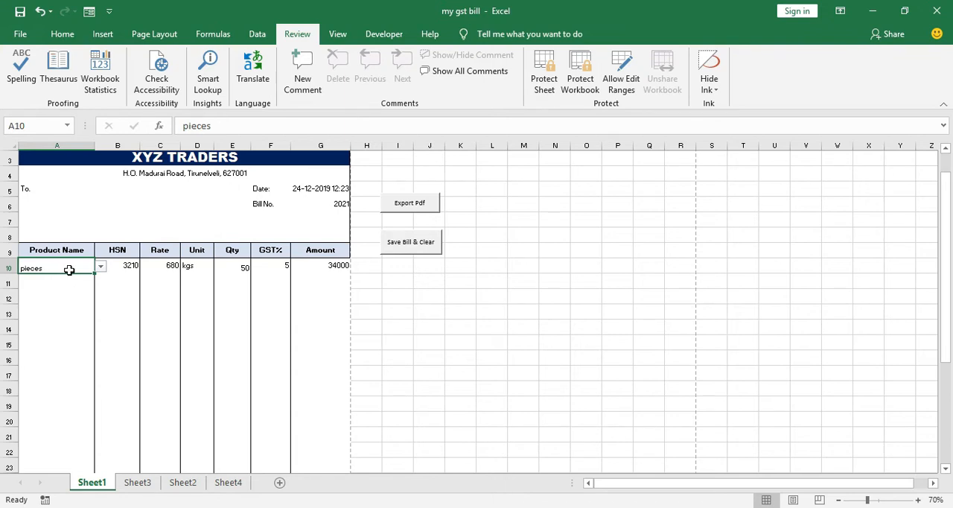
pyautogui.hotkey('shift', 'Down')
pyautogui.hotkey('shift', 'Down')
pyautogui.hotkey('shift', 'Down')
pyautogui.hotkey('shift', 'Down')
pyautogui.hotkey('shift', 'Down')
pyautogui.hotkey('shift', 'Down')
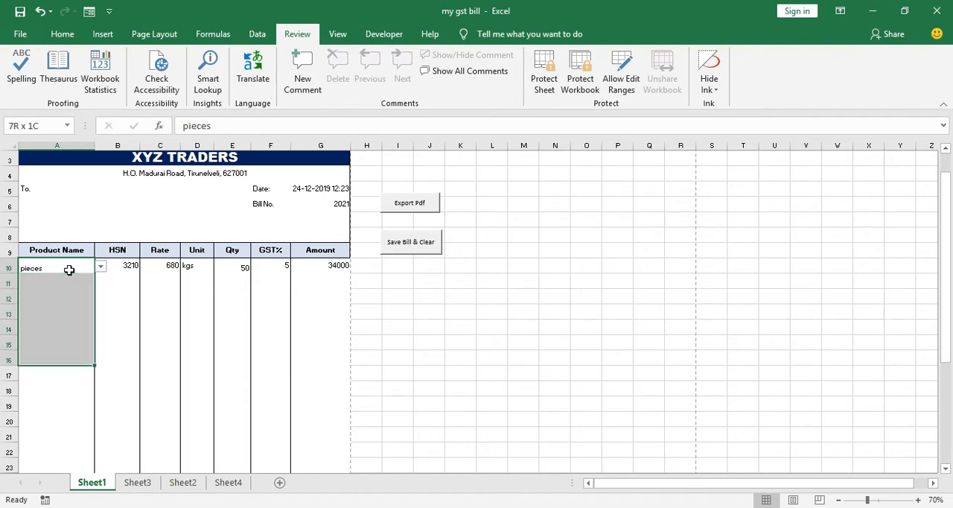
pyautogui.hotkey('shift', 'Down')
pyautogui.hotkey('shift', 'Down')
pyautogui.hotkey('shift', 'Down')
pyautogui.hotkey('shift', 'Down')
pyautogui.hotkey('shift', 'Down')
pyautogui.hotkey('shift', 'Down')
pyautogui.hotkey('shift', 'Down')
pyautogui.hotkey('shift', 'Down')
pyautogui.hotkey('shift', 'Down')
pyautogui.hotkey('shift', 'Down')
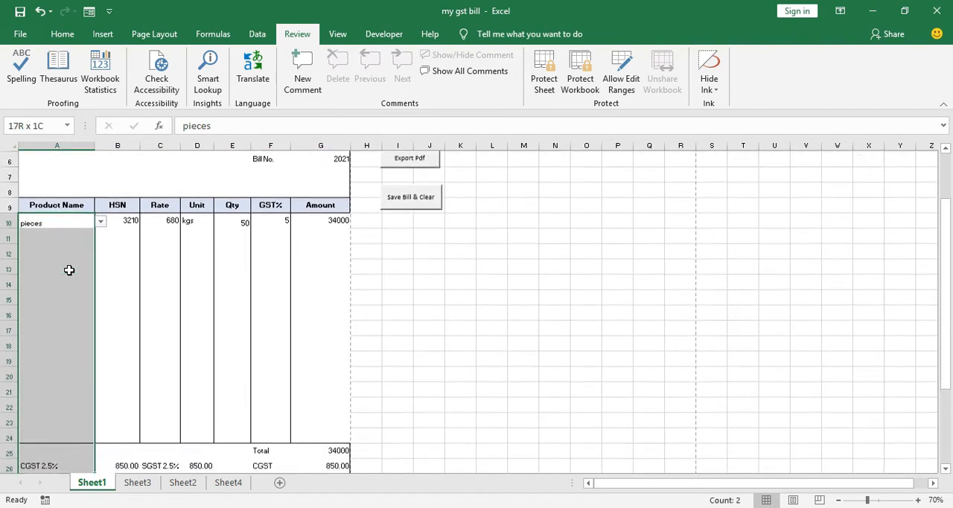
pyautogui.hotkey('shift', 'Up')
pyautogui.hotkey('shift', 'Up')
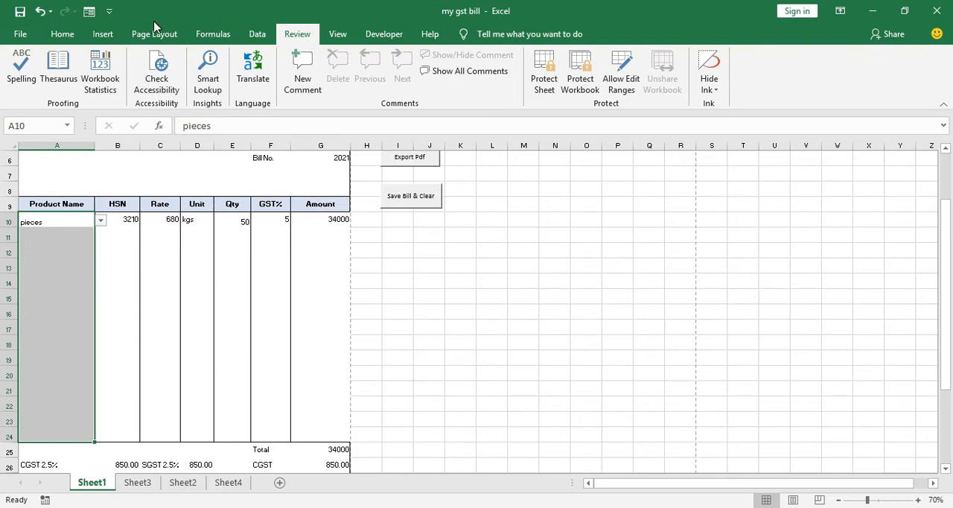
pyautogui.click(63, 36)
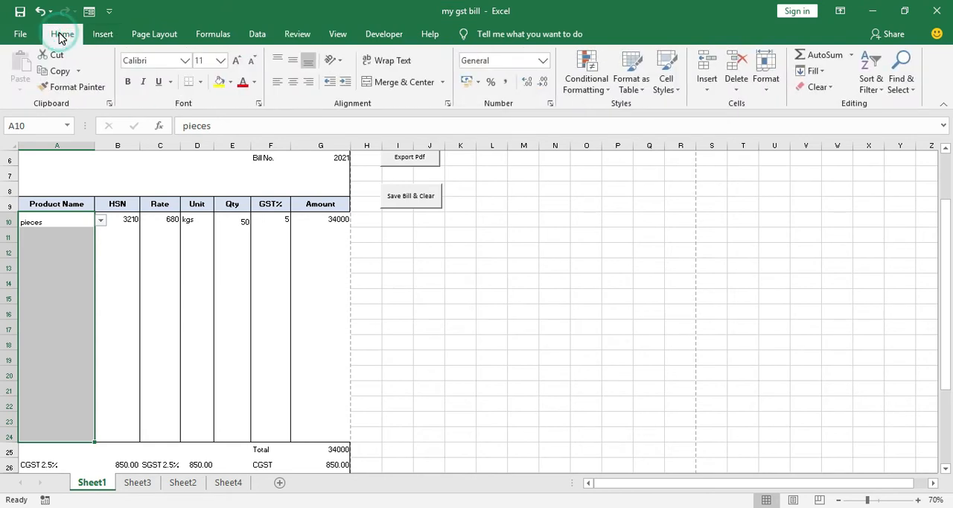
pyautogui.click(448, 105)
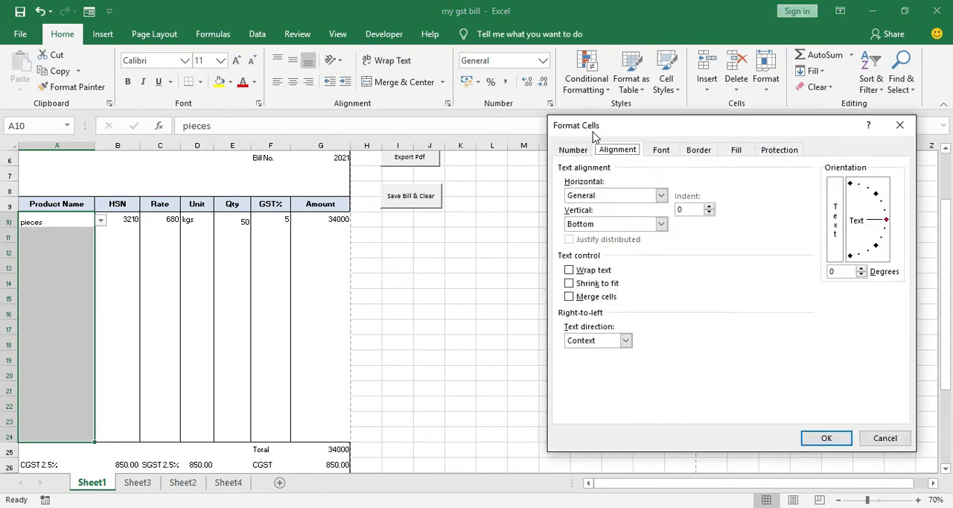
pyautogui.click(778, 152)
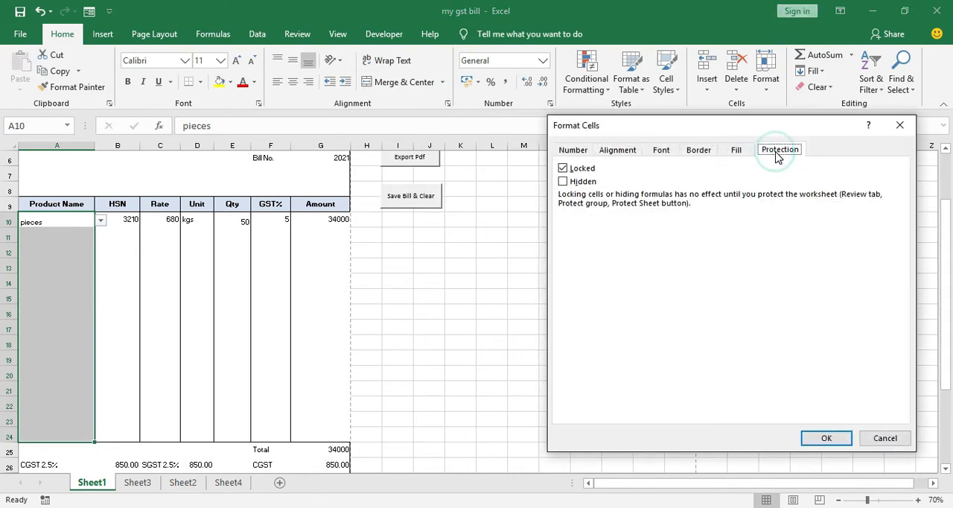
pyautogui.click(563, 170)
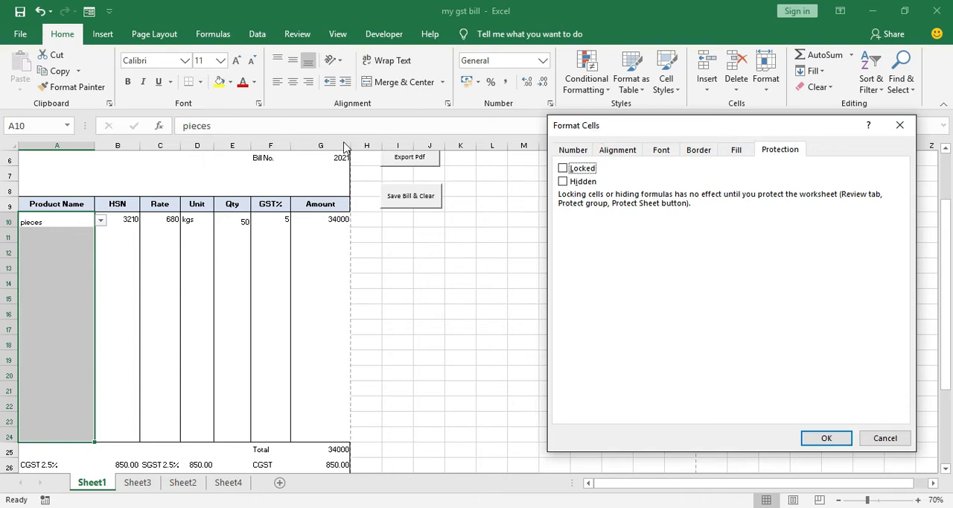
pyautogui.click(786, 151)
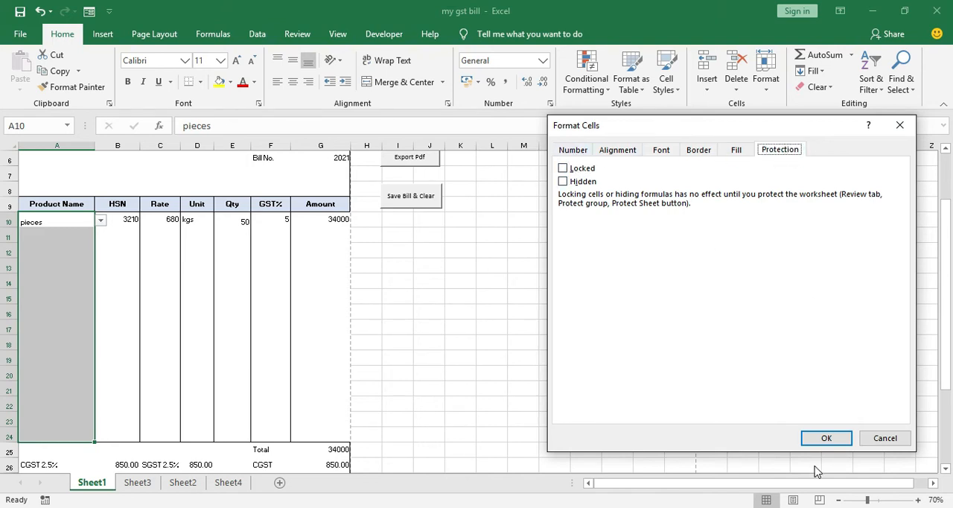
pyautogui.click(833, 439)
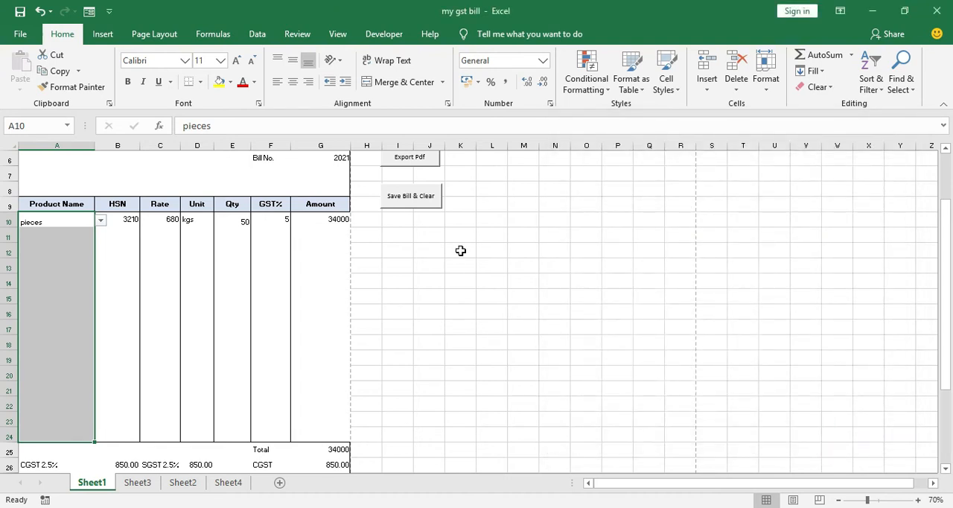
# Turn off the Locked protection setting for the Qty cells E10:E24
pyautogui.click(226, 218)
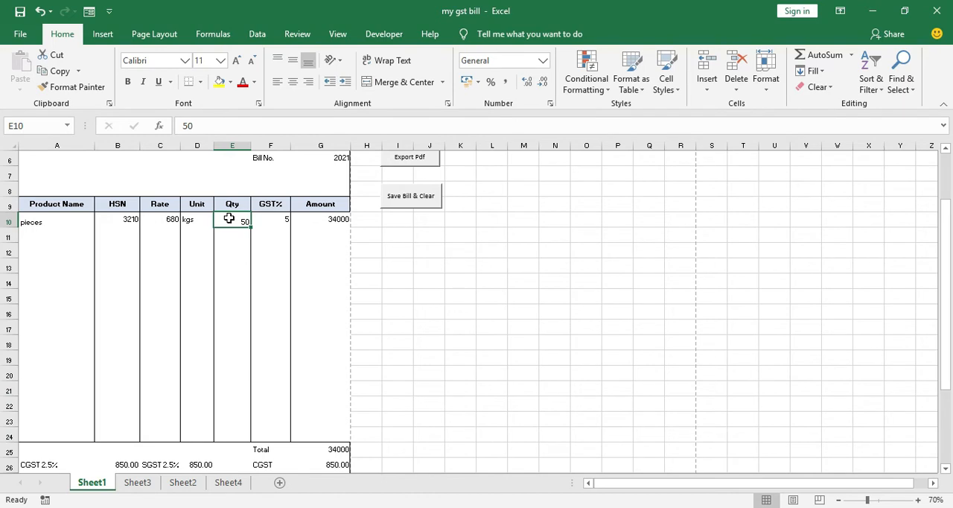
pyautogui.hotkey('shift', 'Down')
pyautogui.hotkey('shift', 'Down')
pyautogui.hotkey('shift', 'Down')
pyautogui.hotkey('shift', 'Down')
pyautogui.hotkey('shift', 'Down')
pyautogui.hotkey('shift', 'Down')
pyautogui.hotkey('shift', 'Down')
pyautogui.hotkey('shift', 'Down')
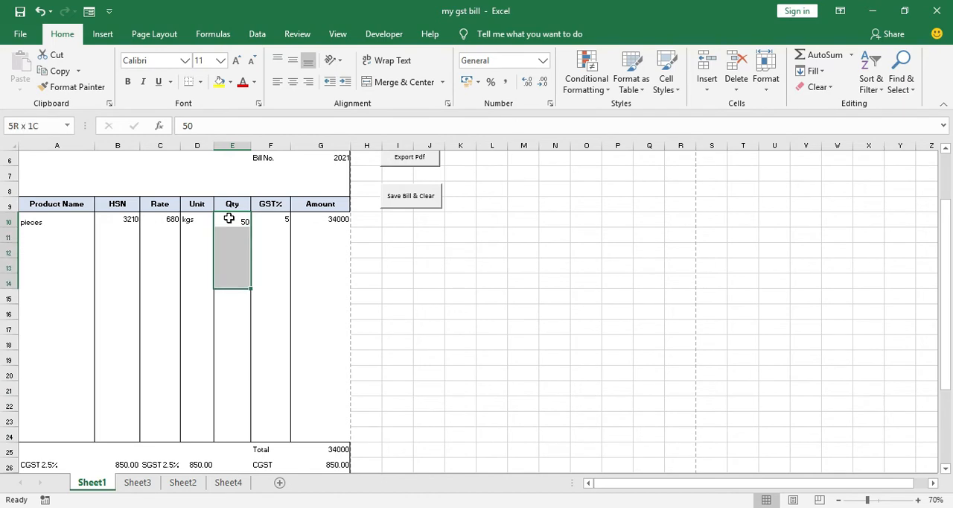
pyautogui.hotkey('shift', 'Down')
pyautogui.hotkey('shift', 'Down')
pyautogui.hotkey('shift', 'Down')
pyautogui.hotkey('shift', 'Down')
pyautogui.hotkey('shift', 'Down')
pyautogui.hotkey('shift', 'Down')
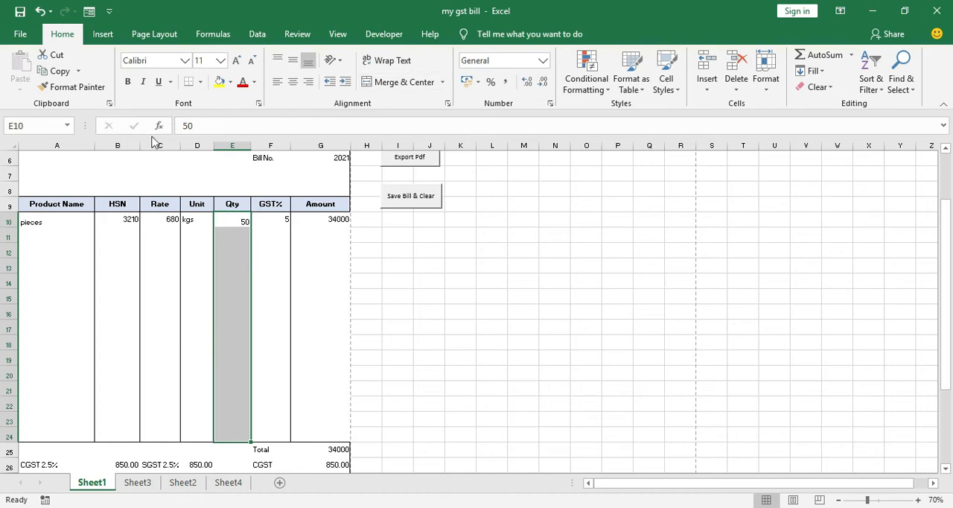
pyautogui.click(259, 103)
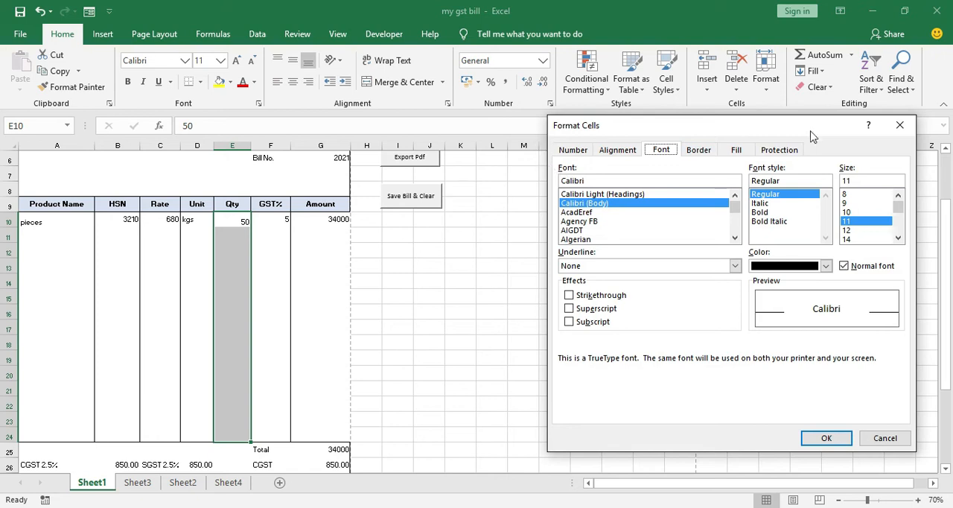
pyautogui.click(793, 149)
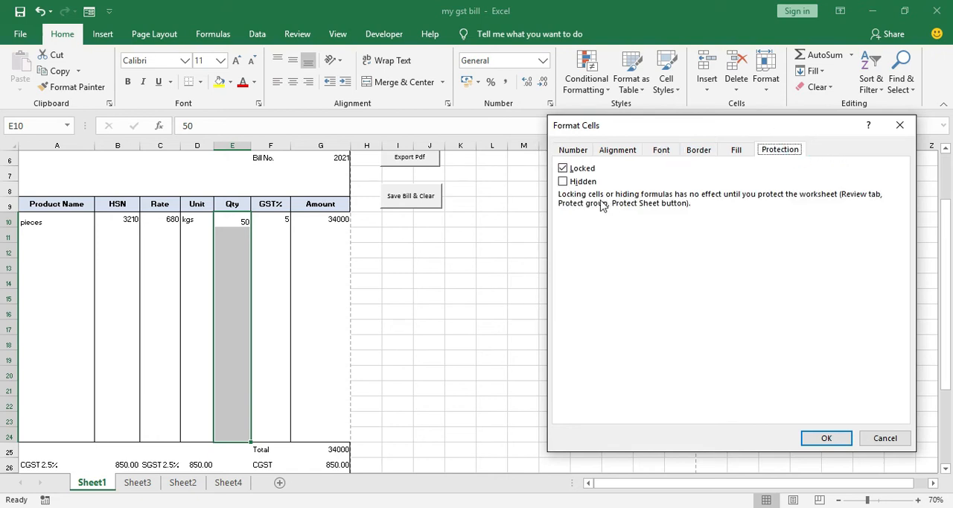
pyautogui.click(583, 174)
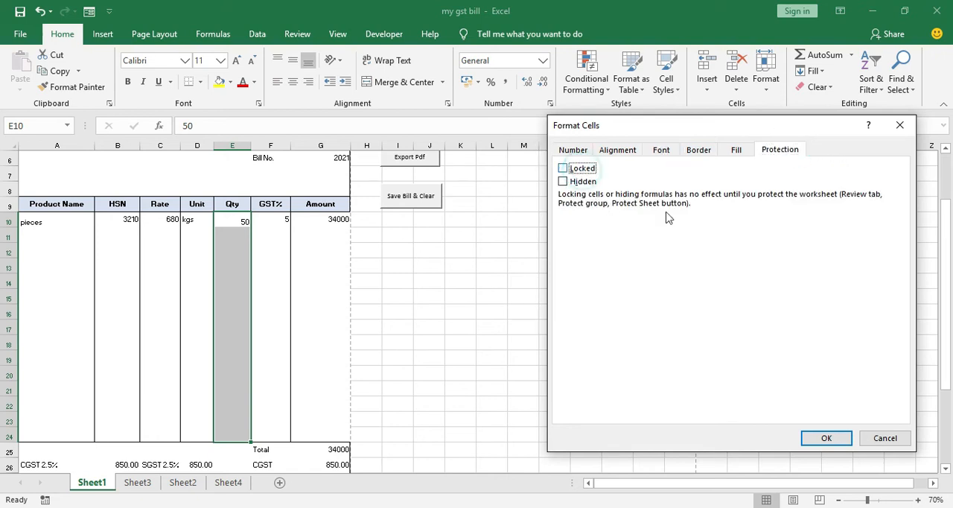
pyautogui.click(829, 439)
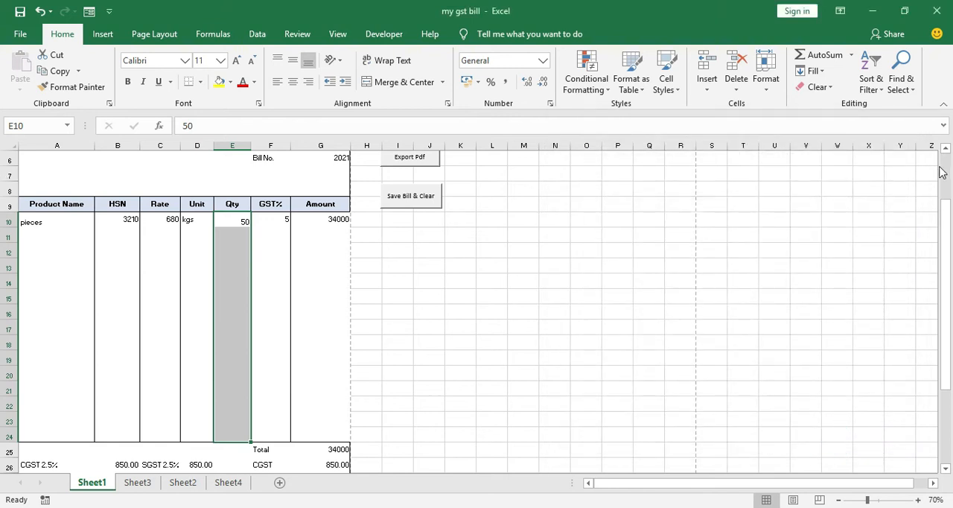
# Turn off the Locked protection setting for the customer drop-down cell A6 below the "To." label
pyautogui.scroll(2, 404, 279)
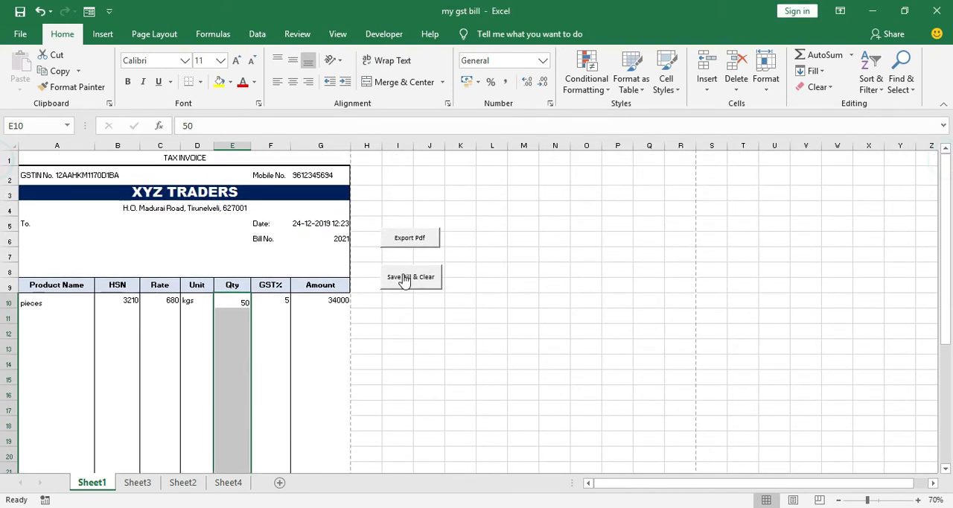
pyautogui.click(67, 236)
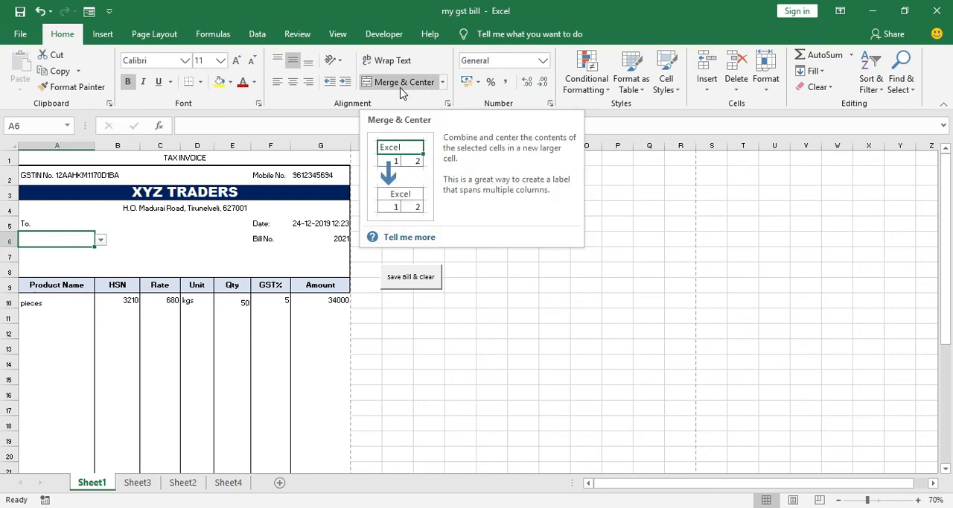
pyautogui.click(260, 105)
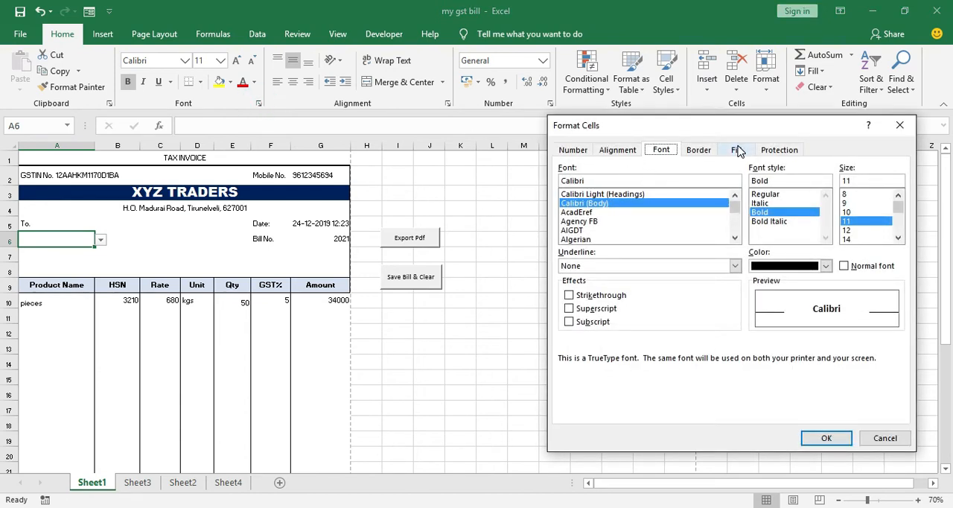
pyautogui.click(791, 153)
pyautogui.click(584, 170)
pyautogui.click(831, 438)
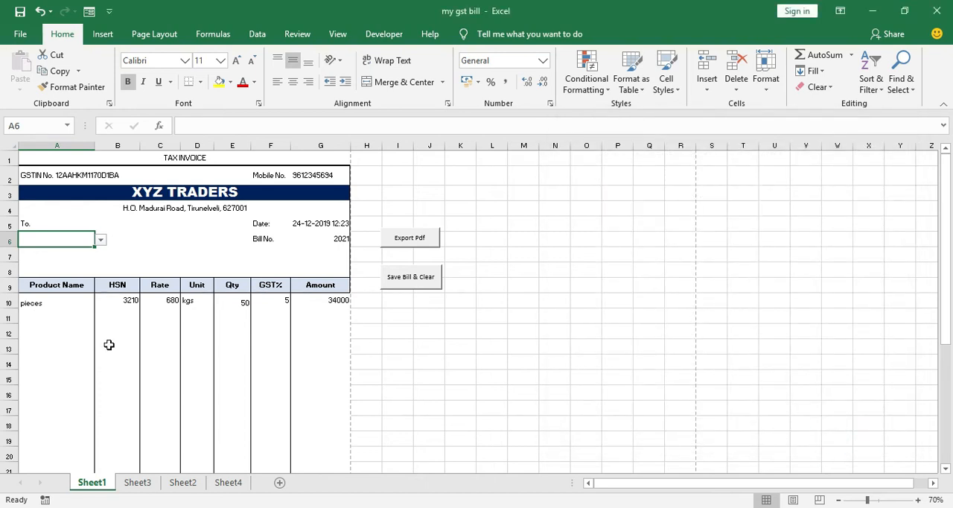
# Check the Locked protection setting of the Product Name cell A10
pyautogui.click(64, 304)
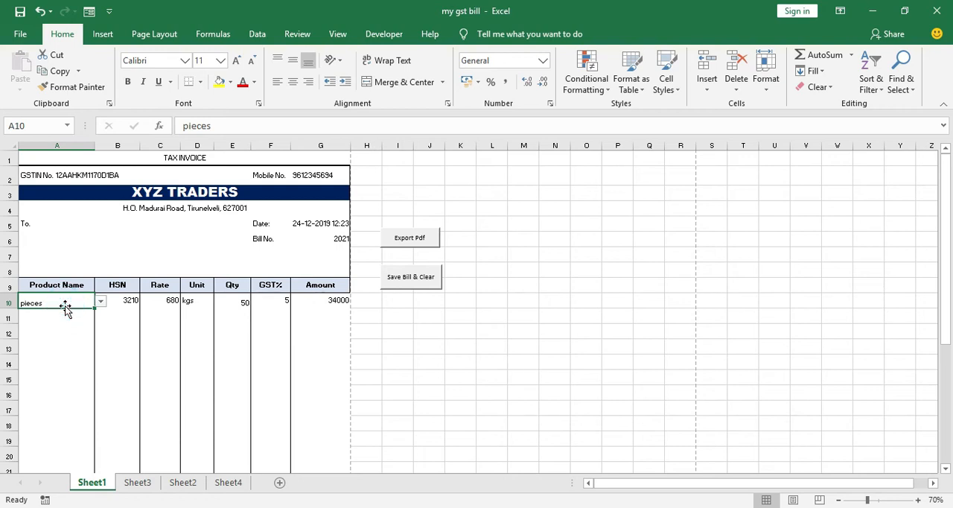
pyautogui.click(259, 103)
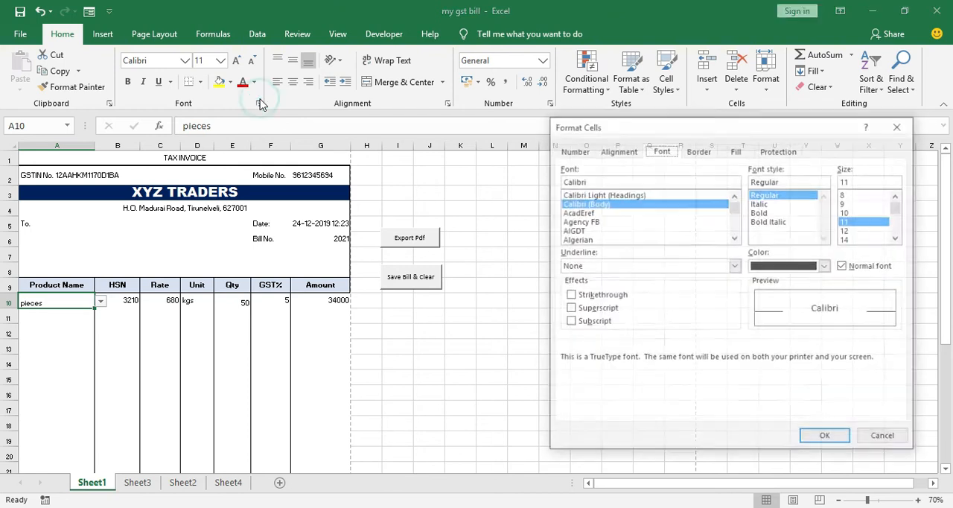
pyautogui.click(778, 152)
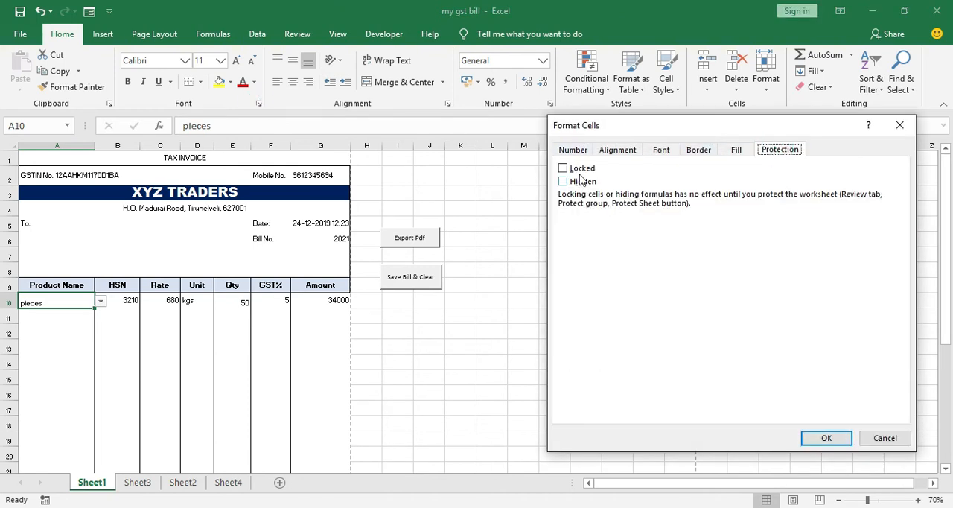
pyautogui.click(842, 438)
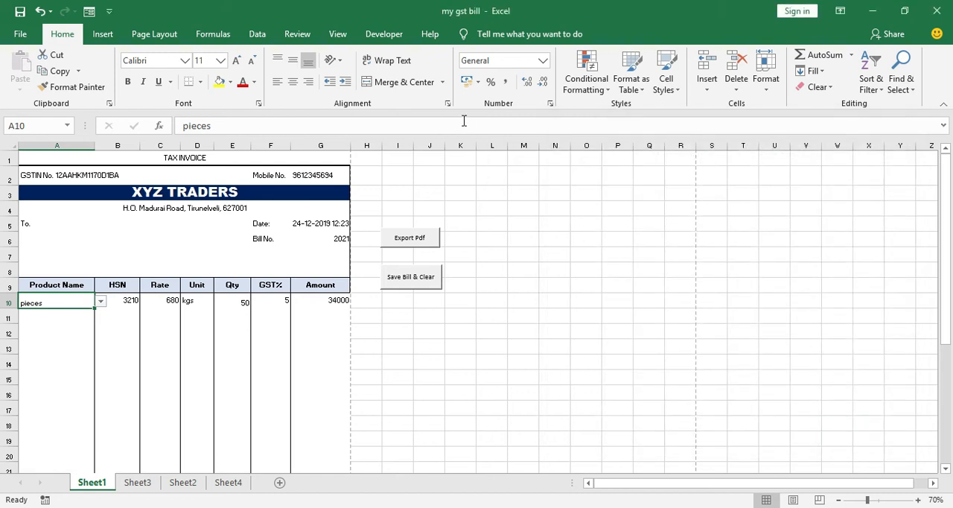
# Protect the invoice sheet with an unprotect password, entering and confirming it, and keep the default user permissions
pyautogui.click(300, 35)
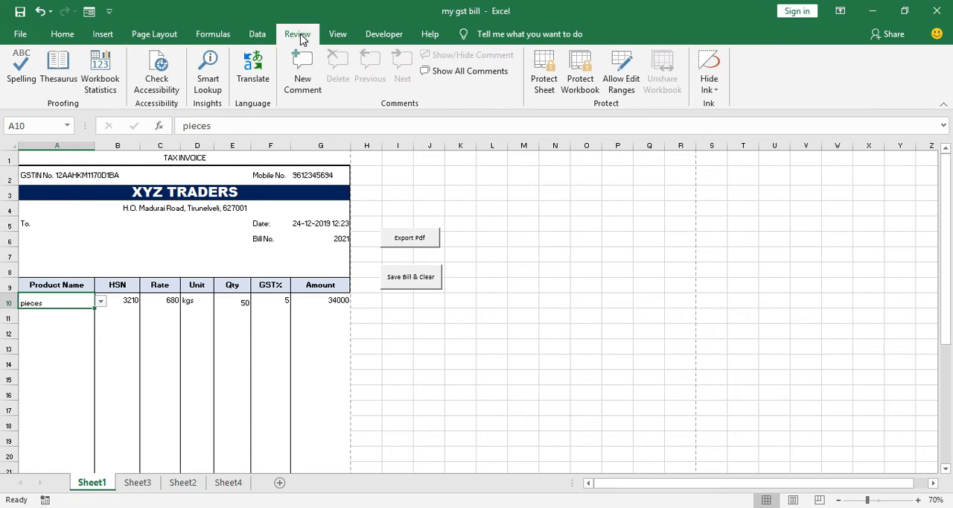
pyautogui.click(546, 82)
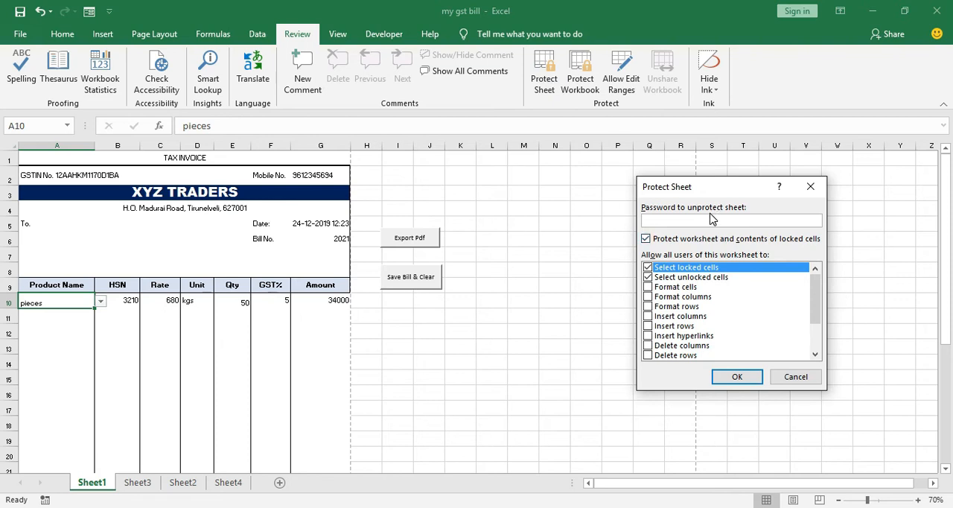
pyautogui.write('123')
pyautogui.click(740, 377)
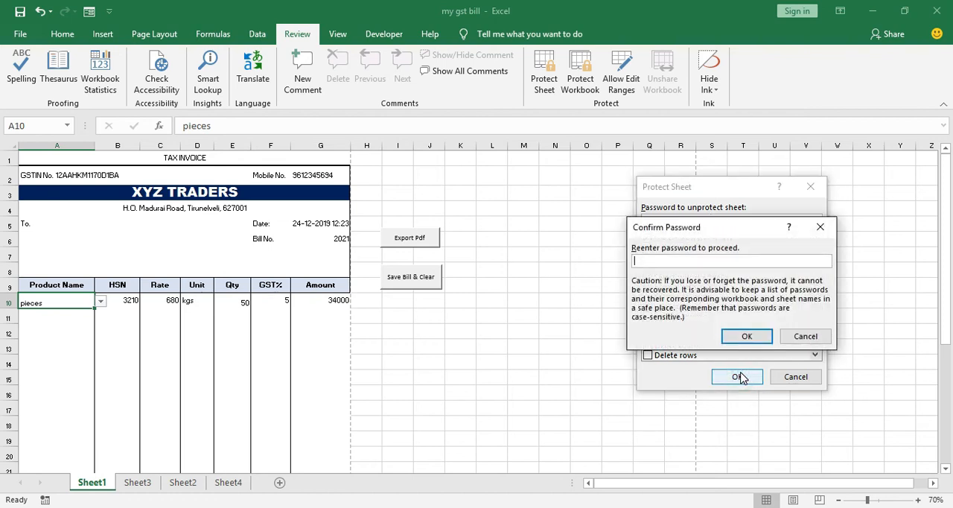
pyautogui.write('123')
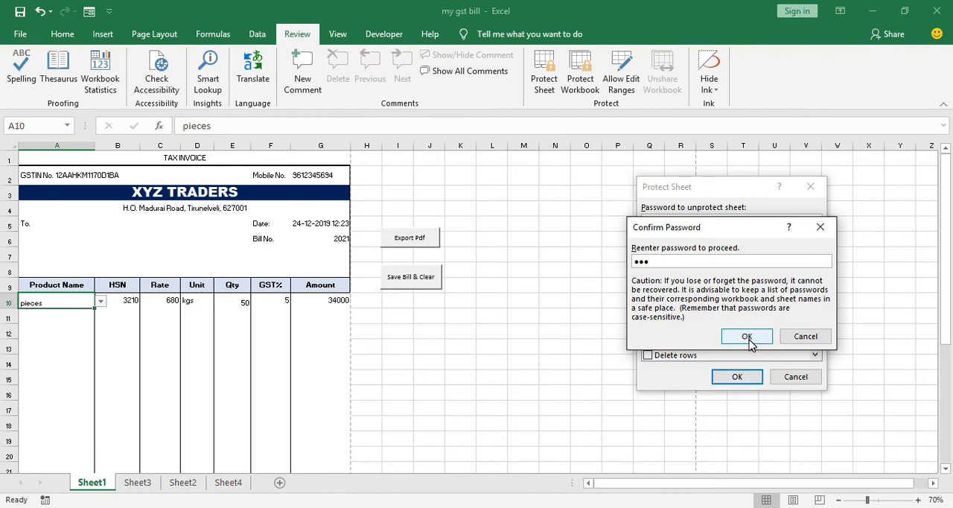
pyautogui.click(748, 338)
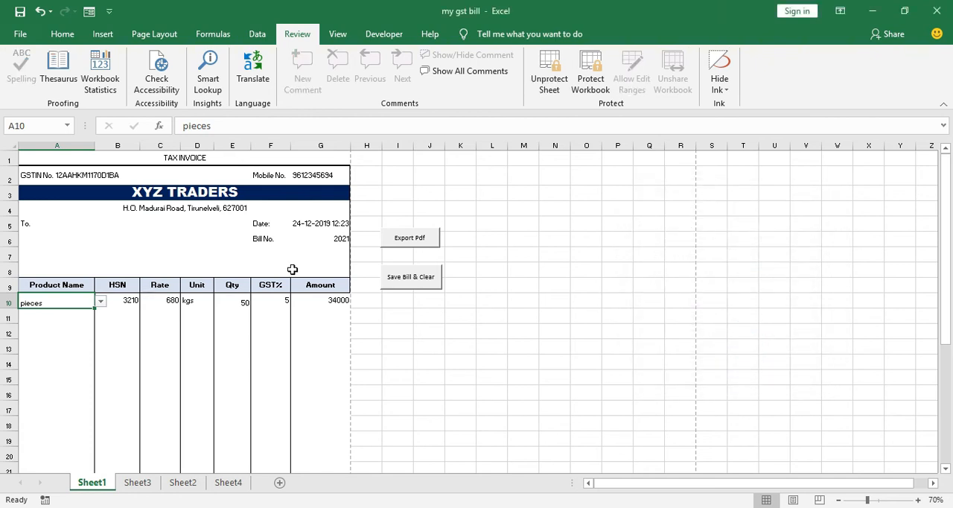
# Test the sheet protection by trying to edit the empty locked cells R12 and N3 outside the invoice
pyautogui.click(308, 331)
pyautogui.click(690, 328)
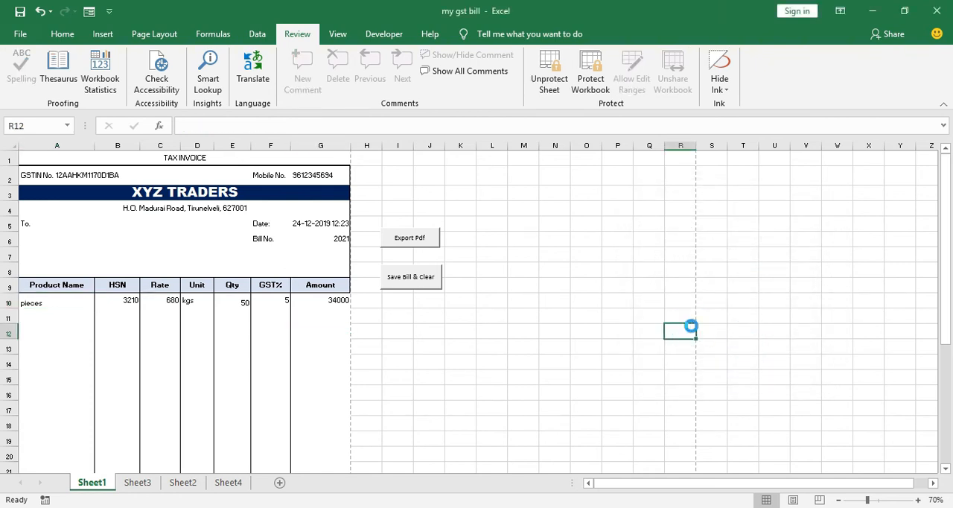
pyautogui.doubleClick(692, 328)
pyautogui.press('Return')
pyautogui.click(568, 195)
pyautogui.doubleClick(569, 200)
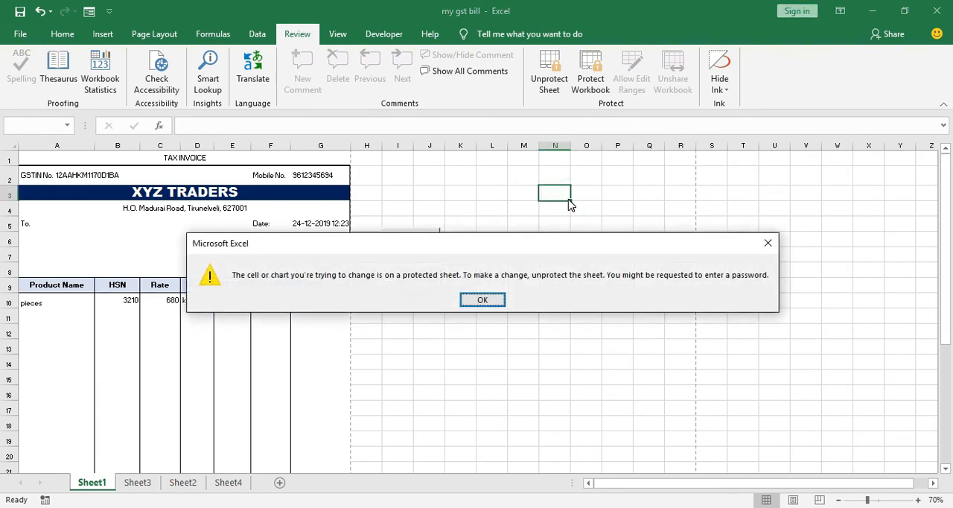
pyautogui.press('Return')
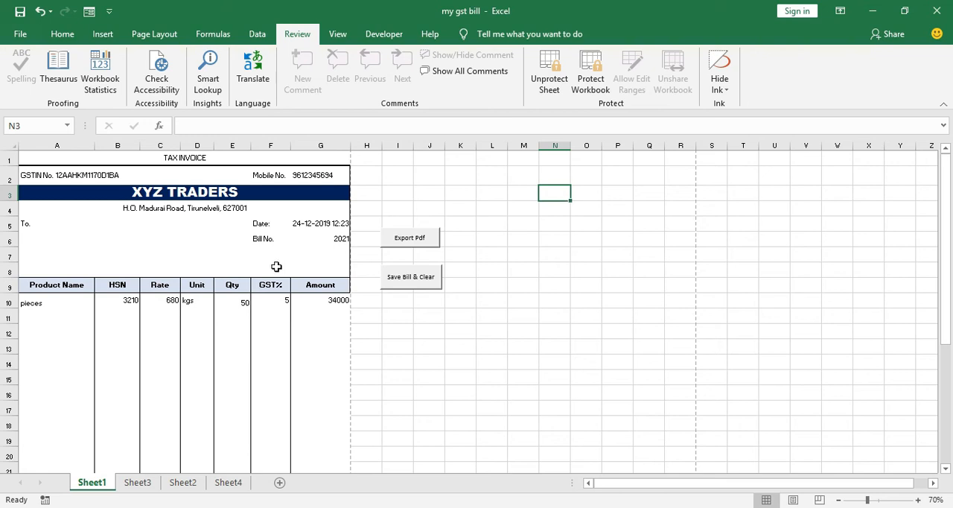
# Choose Coffebite stick pkt as the product in the unlocked cell A11
pyautogui.click(67, 319)
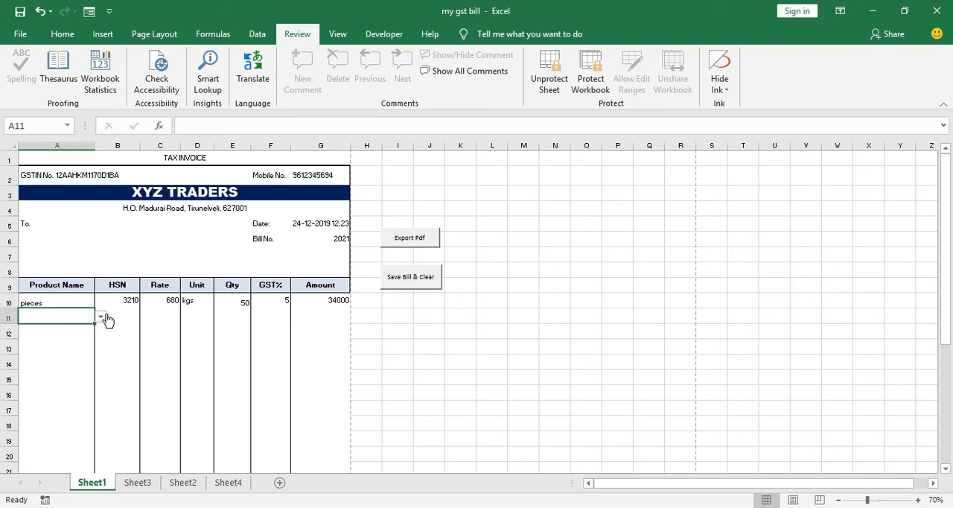
pyautogui.click(101, 317)
pyautogui.click(81, 342)
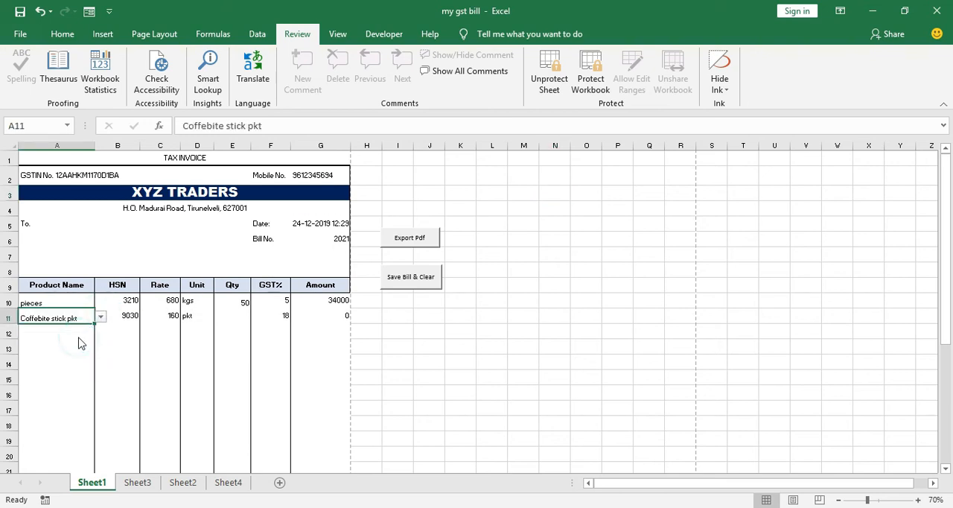
# Choose Xyz shop as the customer in the unlocked cell A6 below the "To." label
pyautogui.keyDown('ctrl'); pyautogui.scroll(3, 80, 344); pyautogui.keyUp('ctrl')
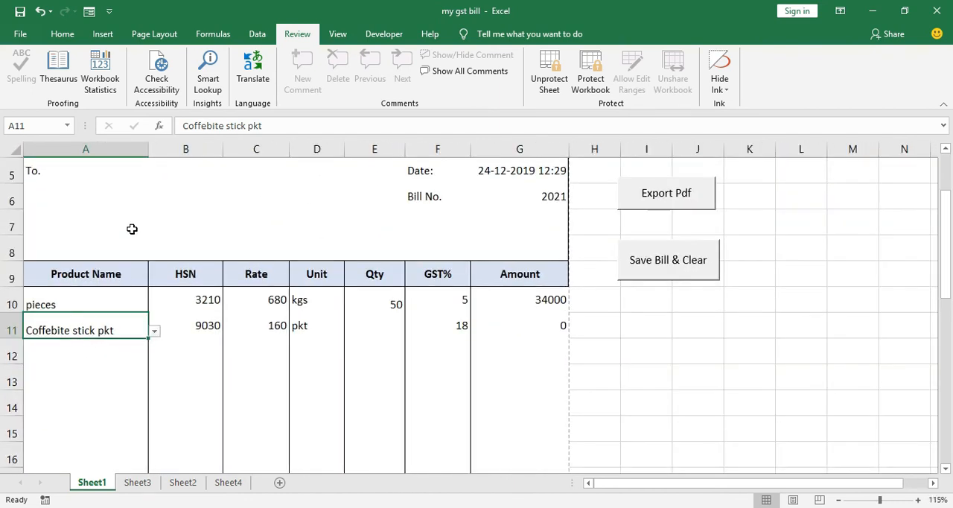
pyautogui.click(117, 194)
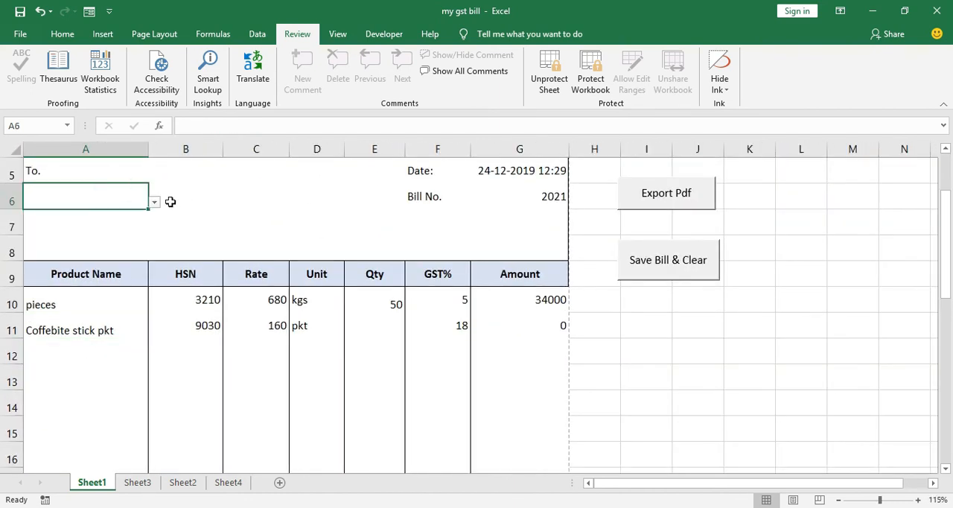
pyautogui.click(155, 203)
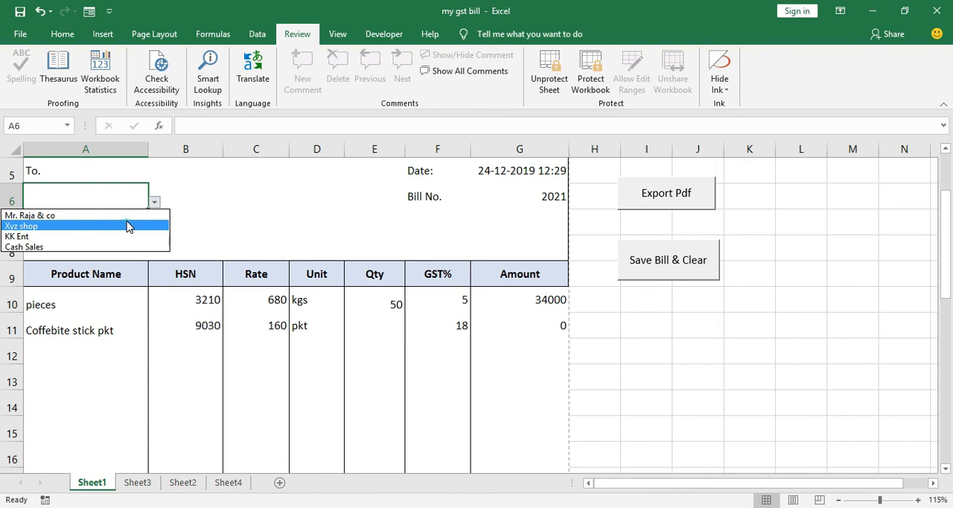
pyautogui.click(129, 227)
# Test the protection inside the invoice by trying to edit the blank cell C7 and the HSN formula in B10
pyautogui.doubleClick(224, 216)
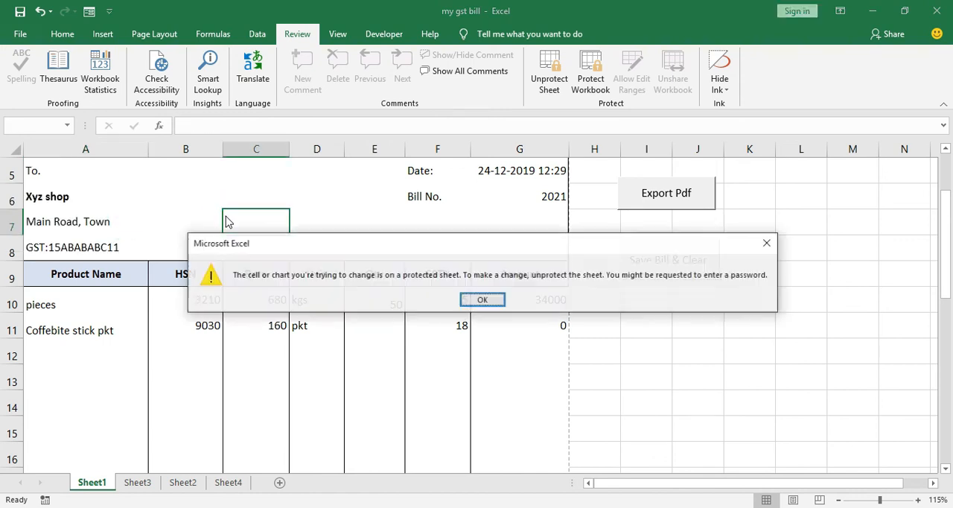
pyautogui.press('Return')
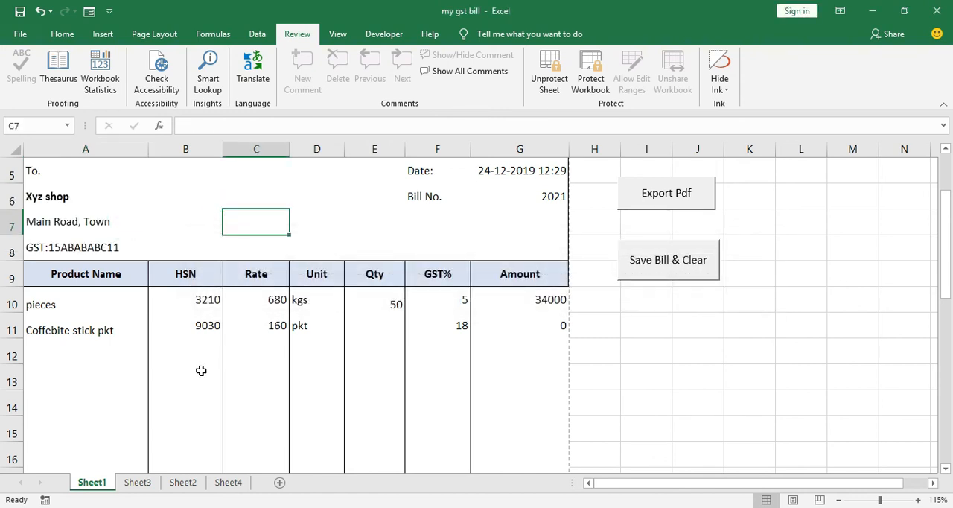
pyautogui.doubleClick(207, 293)
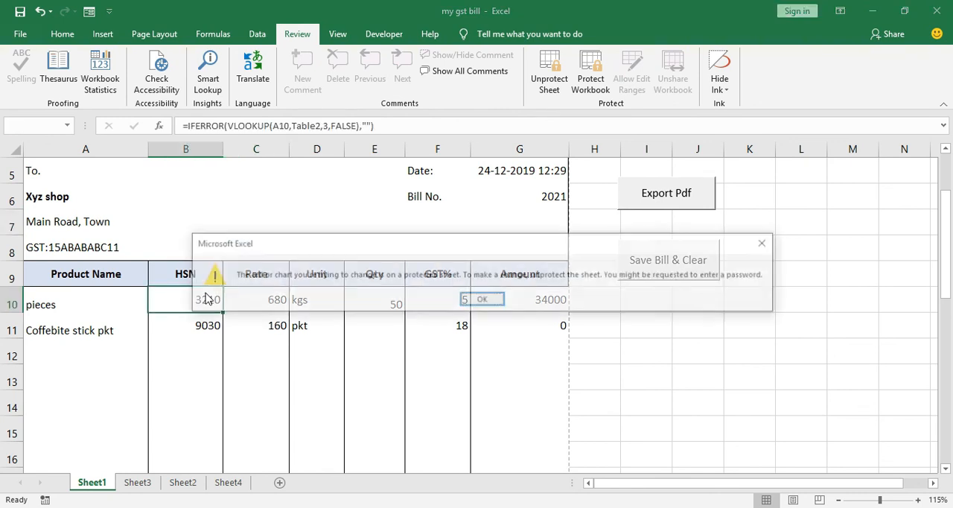
pyautogui.press('Return')
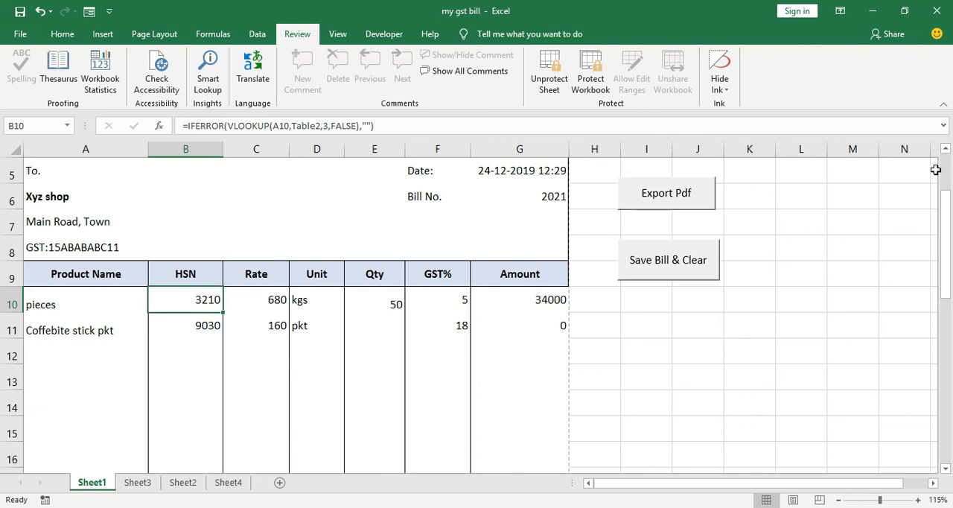
# Export the protected invoice to PDF, close the PDF, and run the Save Bill & Clear macro
pyautogui.click(686, 198)
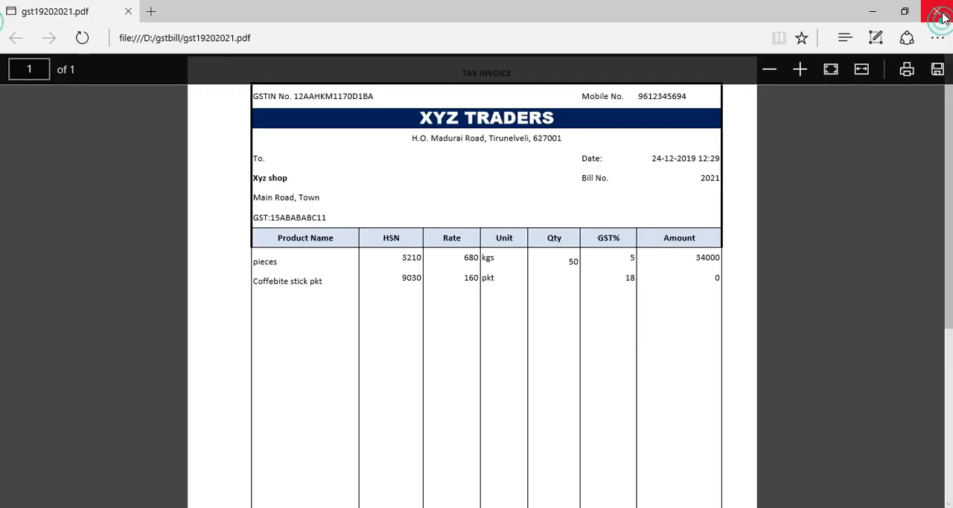
pyautogui.click(936, 11)
pyautogui.click(666, 266)
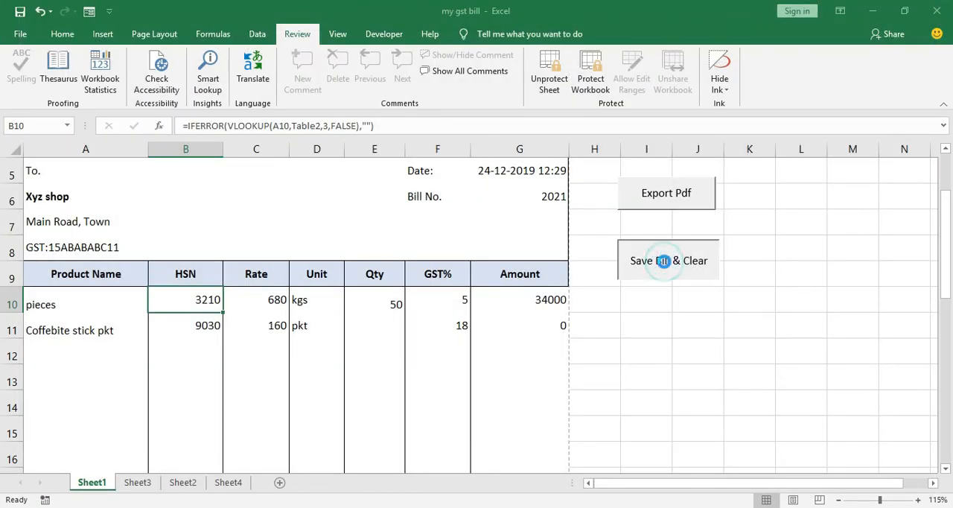